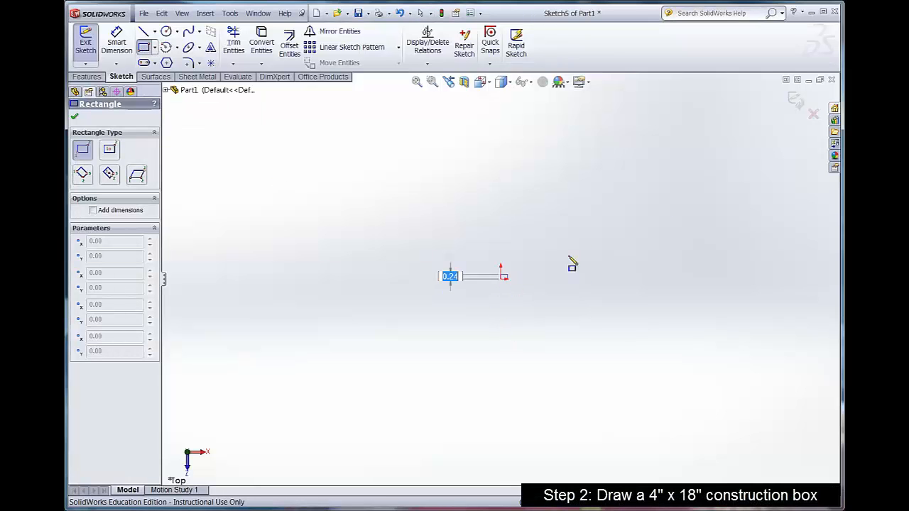
Draw a construction rectangle about 13.1 by 7.6 cm from the origin, and set its height to 4 in.
left_click_drag(571, 263, 759, 130)
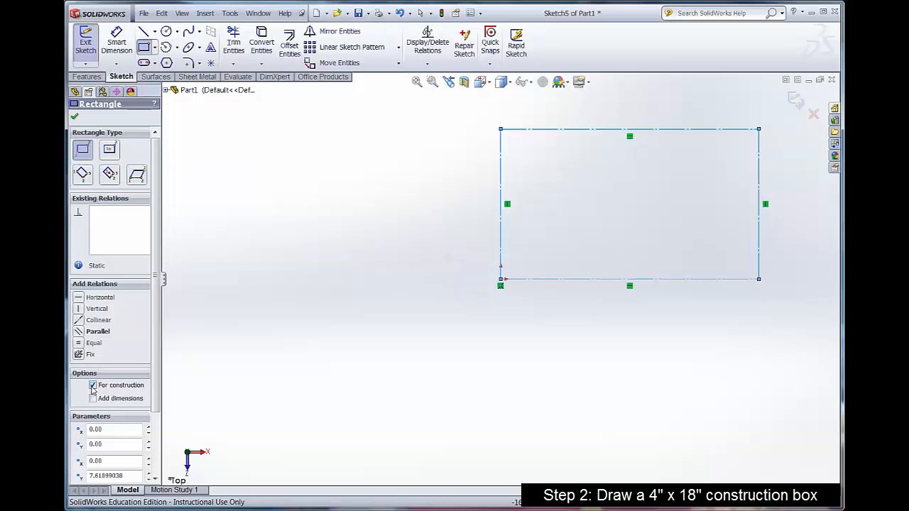
left_click(116, 41)
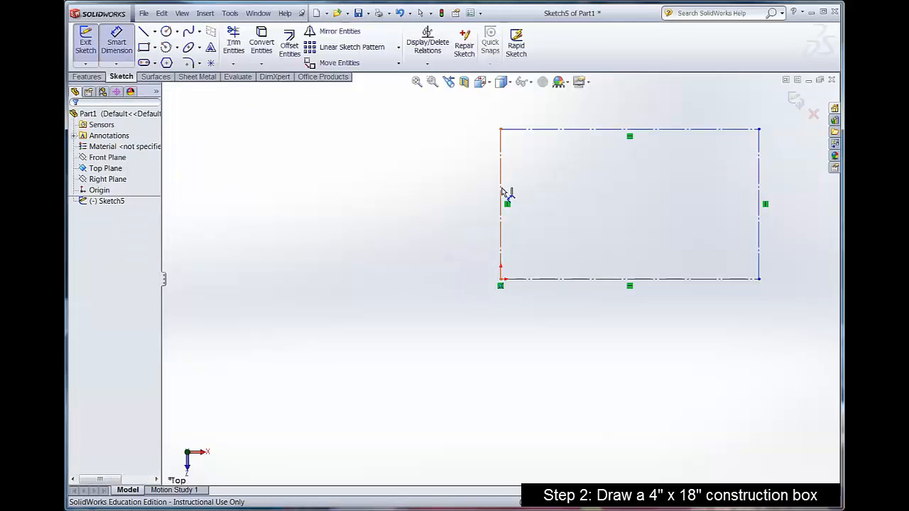
left_click(503, 192)
left_click(383, 209)
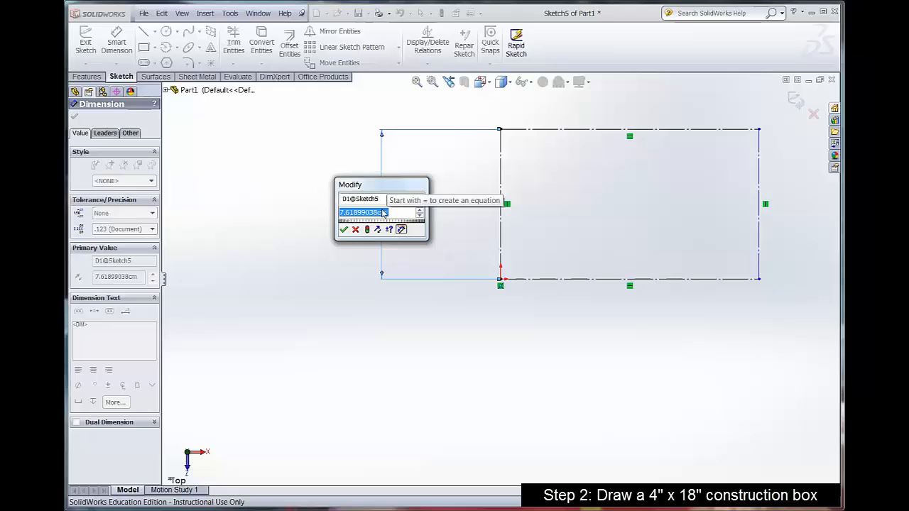
type("4in")
key("Return")
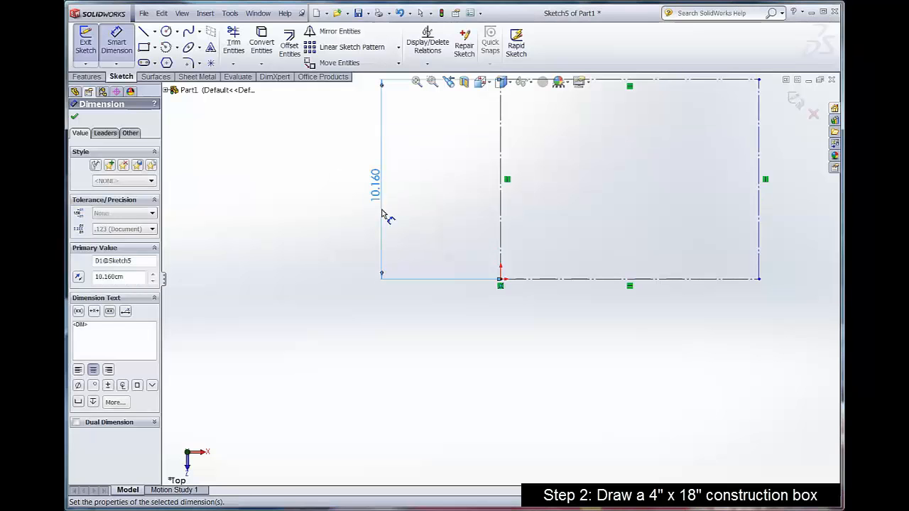
Dimension the bottom edge of the construction rectangle to 18 in.
left_click(609, 280)
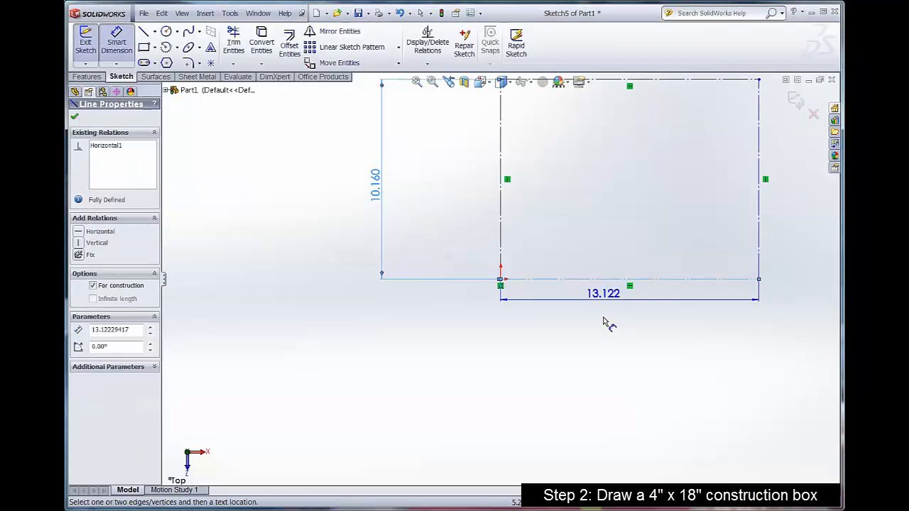
left_click(606, 338)
type("18in")
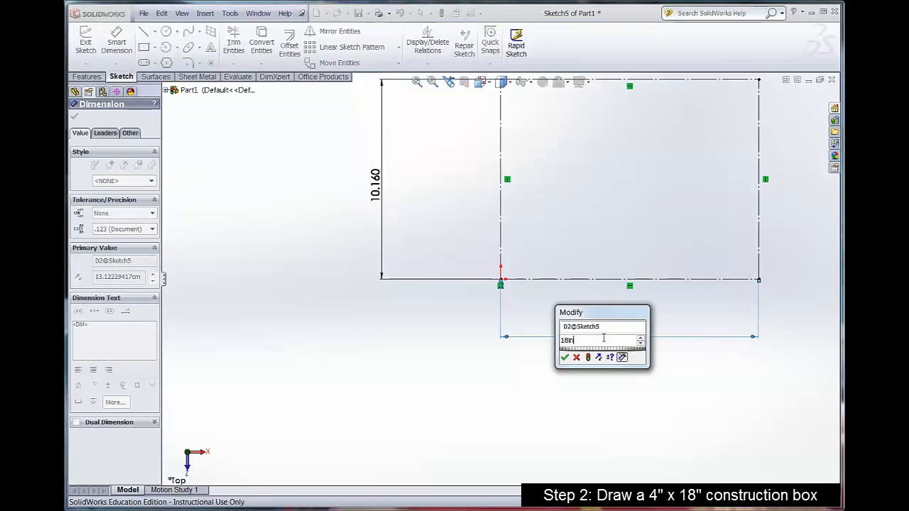
key("Return")
scroll(611, 345, "up", 5)
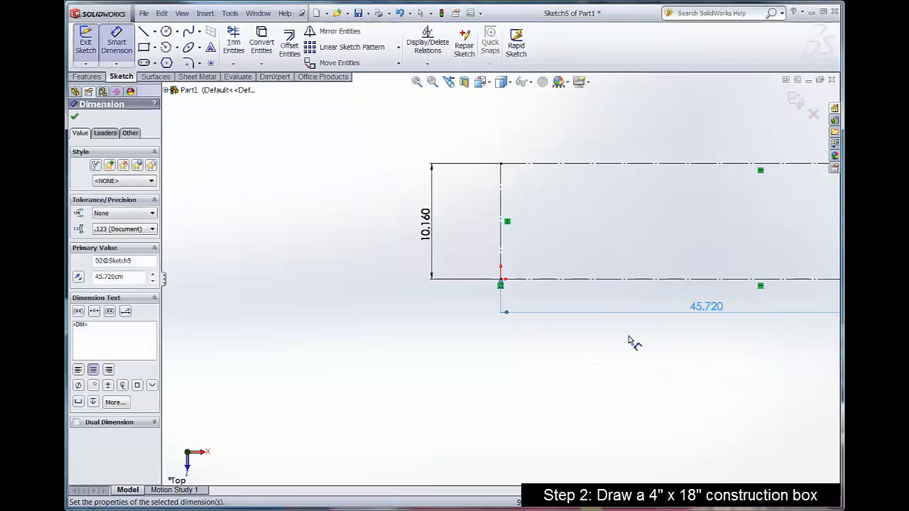
scroll(731, 284, "down", 3)
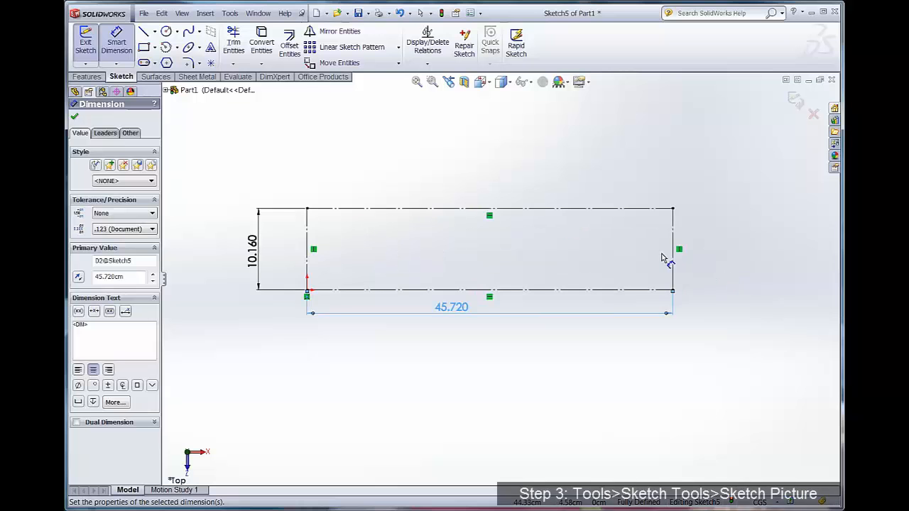
Insert the "sideview flowform" JPEG image from the desktop as a sketch picture.
left_click(230, 12)
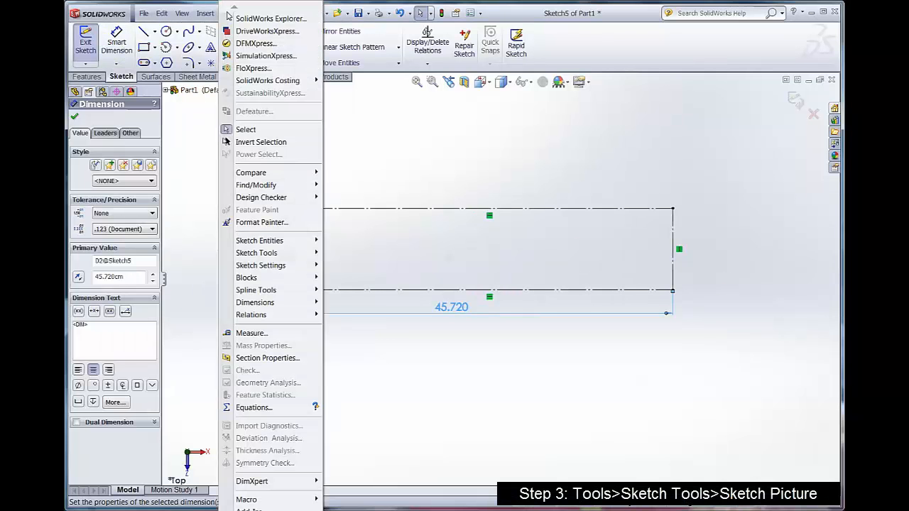
mouse_move(250, 253)
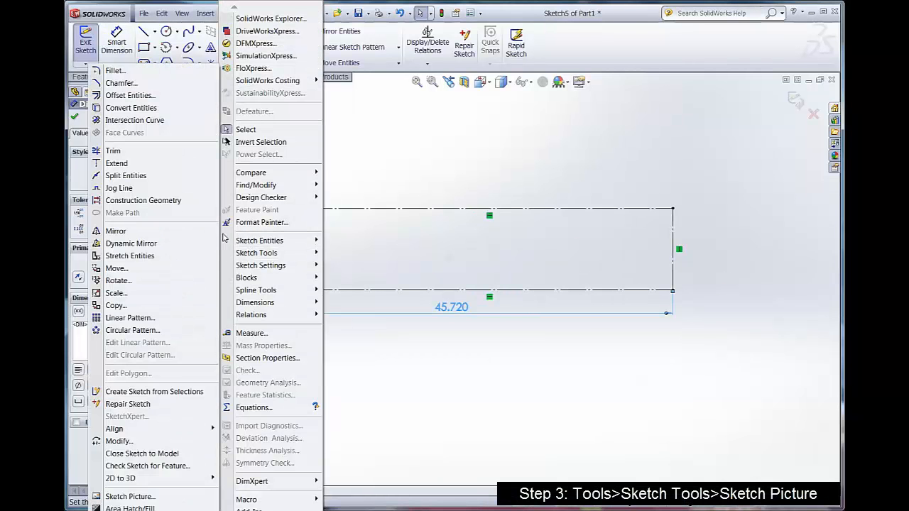
left_click(127, 497)
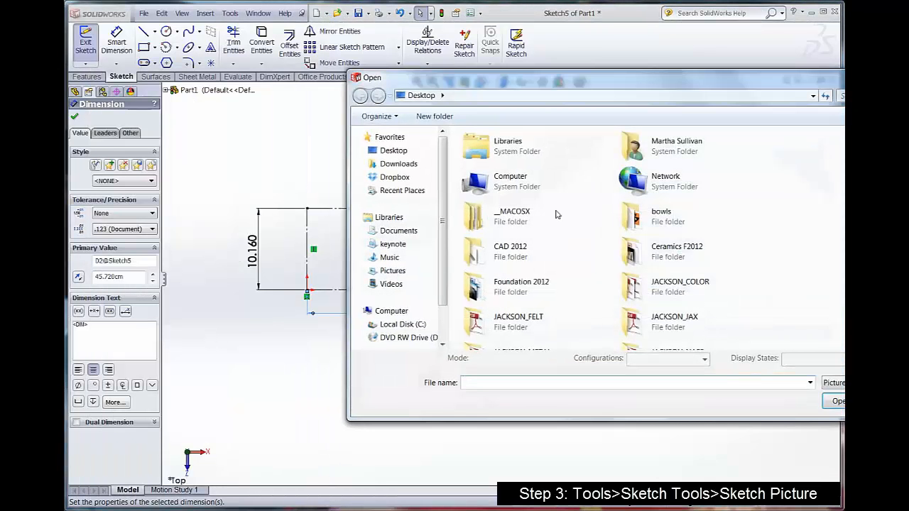
scroll(777, 218, "down", 5)
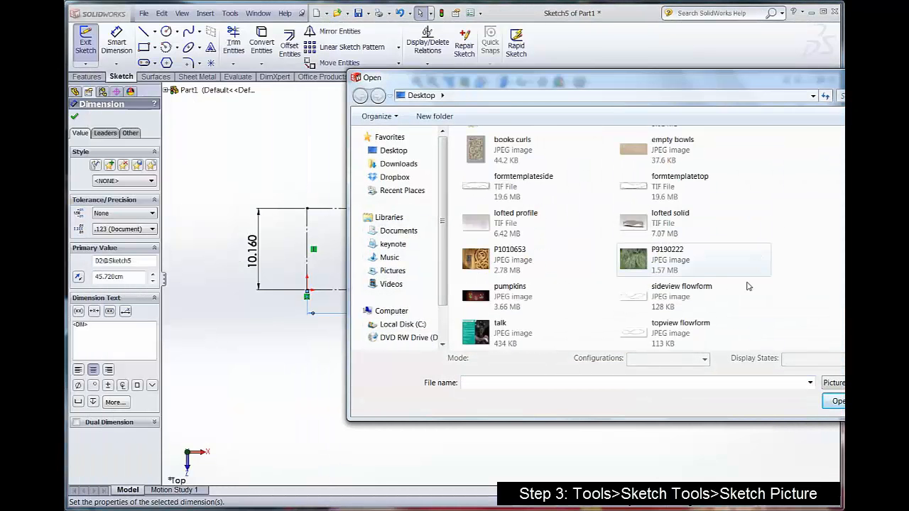
left_click(680, 299)
left_click(833, 402)
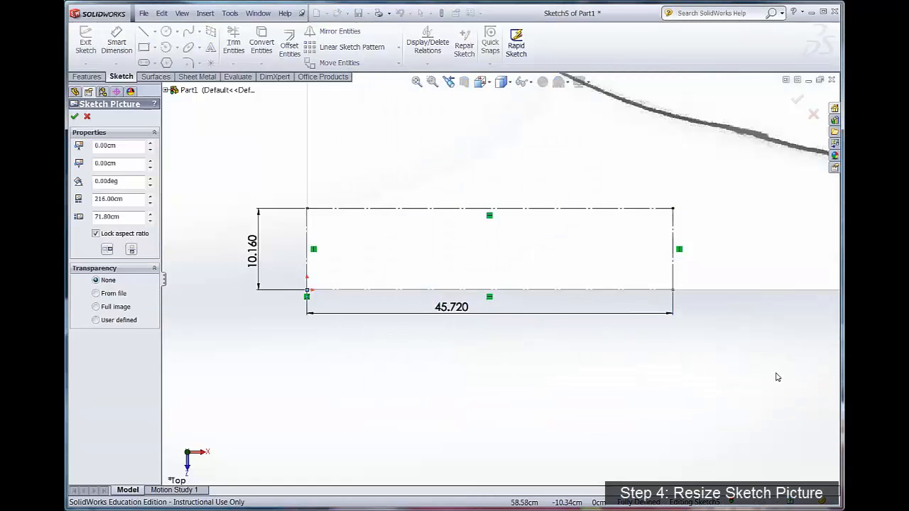
Shrink the sketch picture to about 46.06 by 15.31 cm and move it over the construction box.
scroll(711, 319, "up", 8)
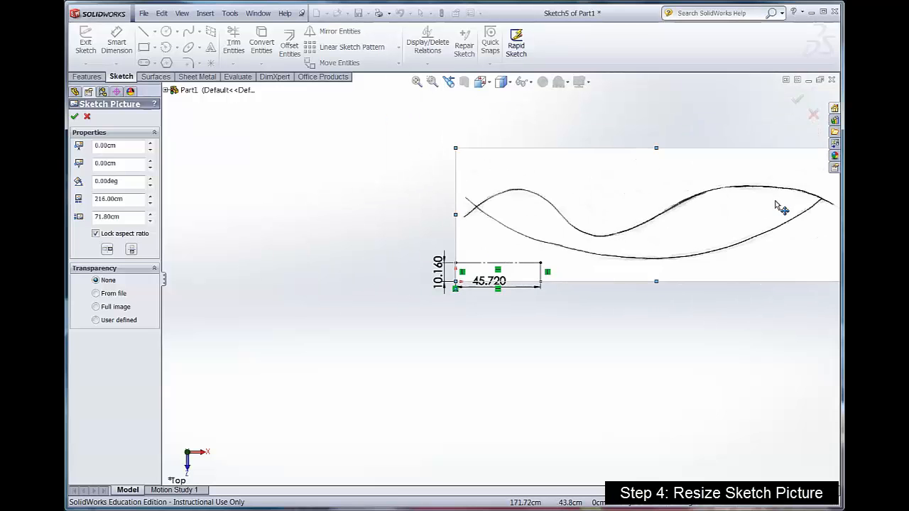
scroll(777, 201, "up", 2)
left_click_drag(749, 188, 529, 264)
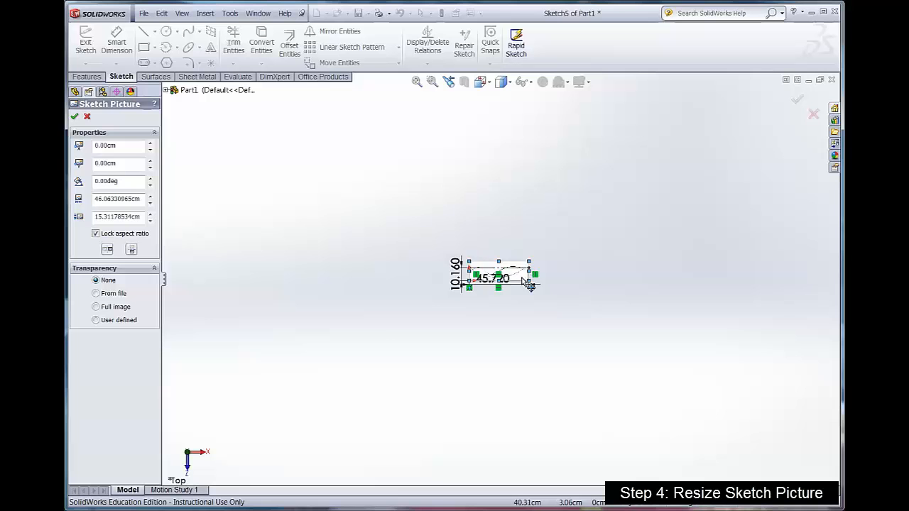
scroll(522, 273, "down", 10)
mouse_move(501, 295)
left_mouse_down()
mouse_move(502, 304)
mouse_move(485, 305)
left_mouse_up()
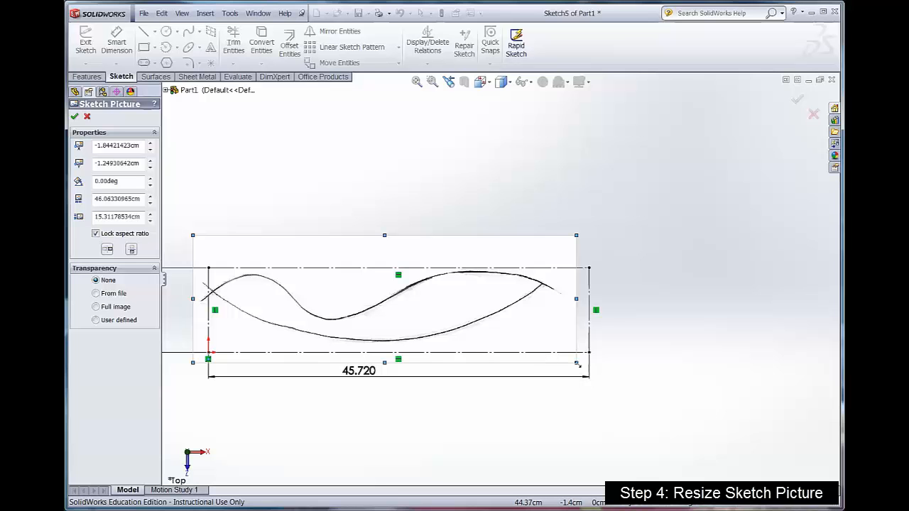
Enlarge the sketch picture to about 52.08 by 17.31 cm so its curves span the length of the construction box.
left_click_drag(578, 365, 597, 375)
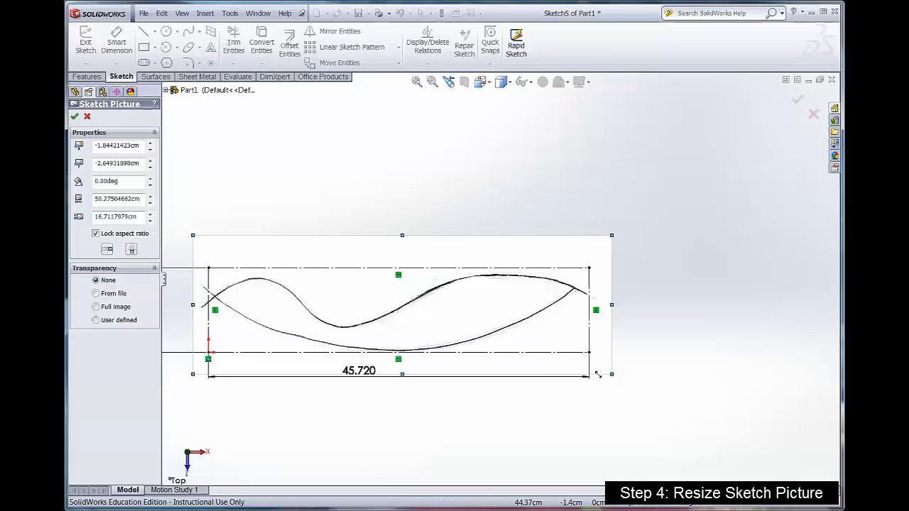
left_click_drag(610, 236, 615, 232)
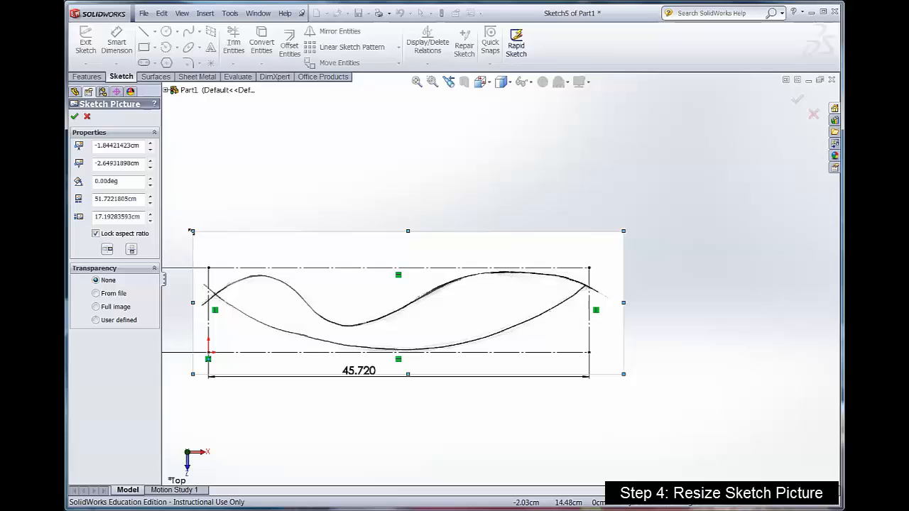
left_click_drag(192, 231, 189, 231)
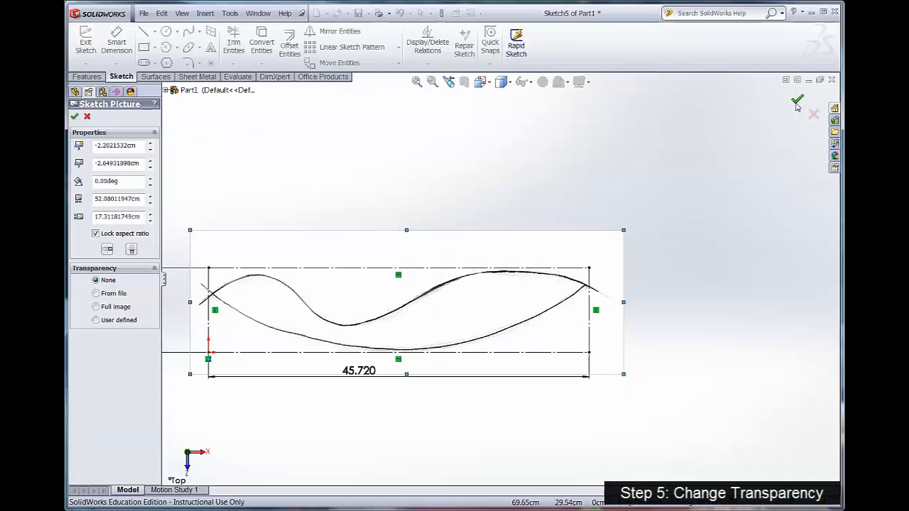
Give the picture user-defined transparency of 1.00 with its white background as the transparent colour, and exit the sketch.
left_click(95, 321)
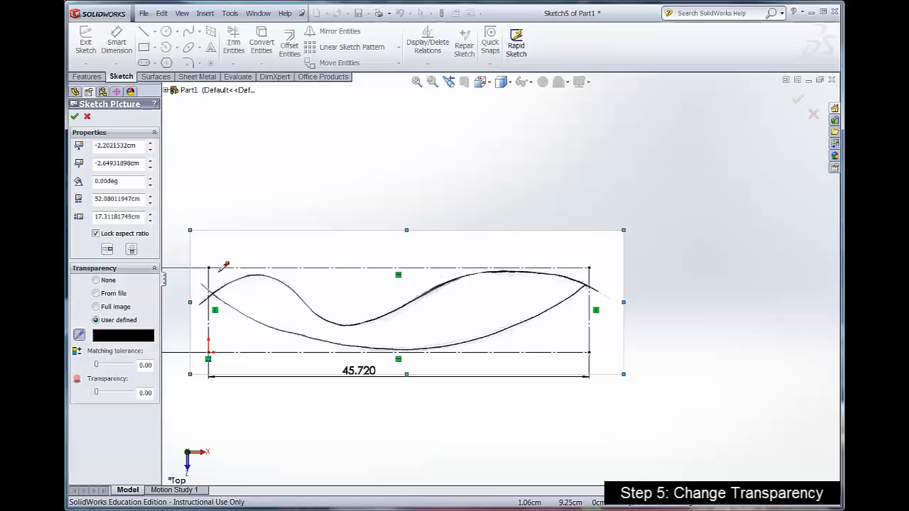
left_click(223, 270)
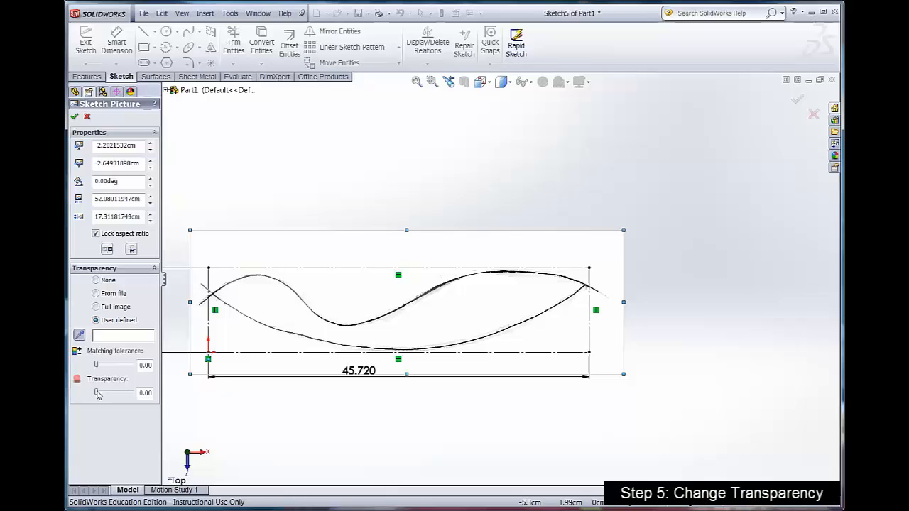
left_click_drag(134, 395, 133, 396)
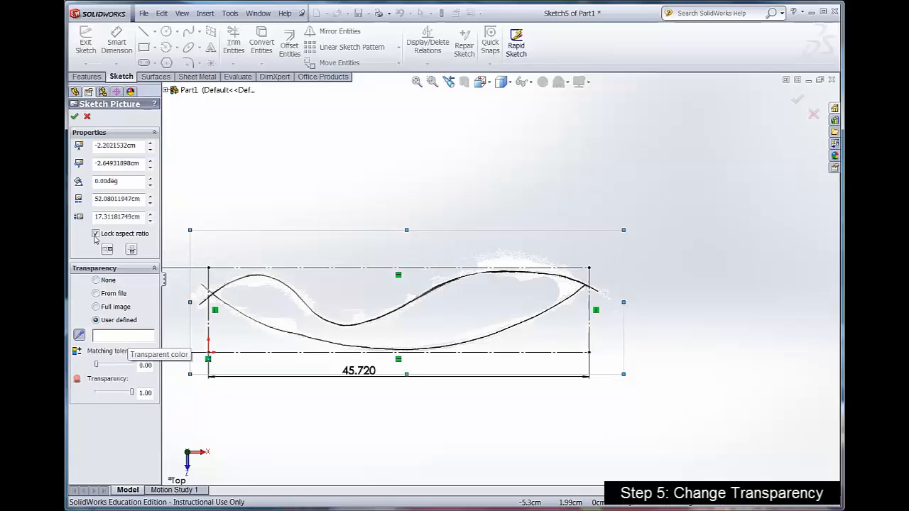
left_click(75, 117)
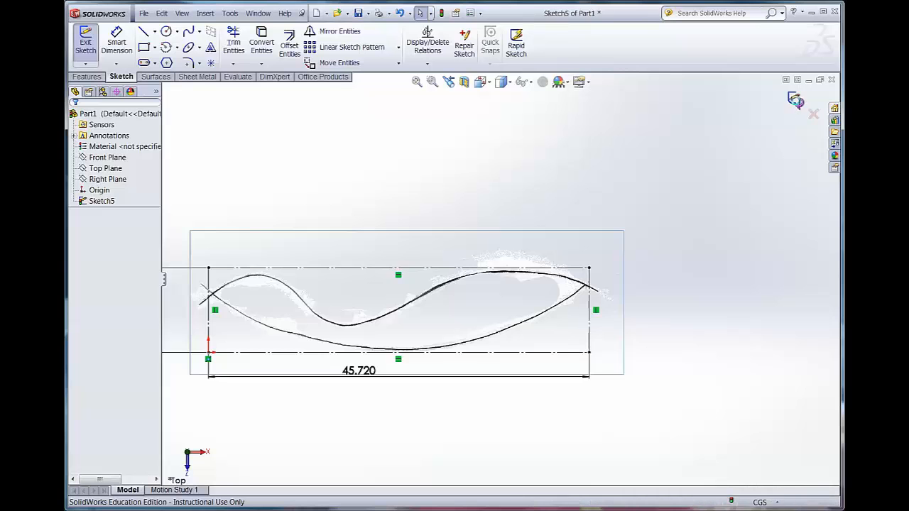
left_click(796, 101)
mouse_move(751, 209)
middle_mouse_down()
mouse_move(674, 235)
mouse_move(611, 237)
mouse_move(718, 233)
middle_mouse_up()
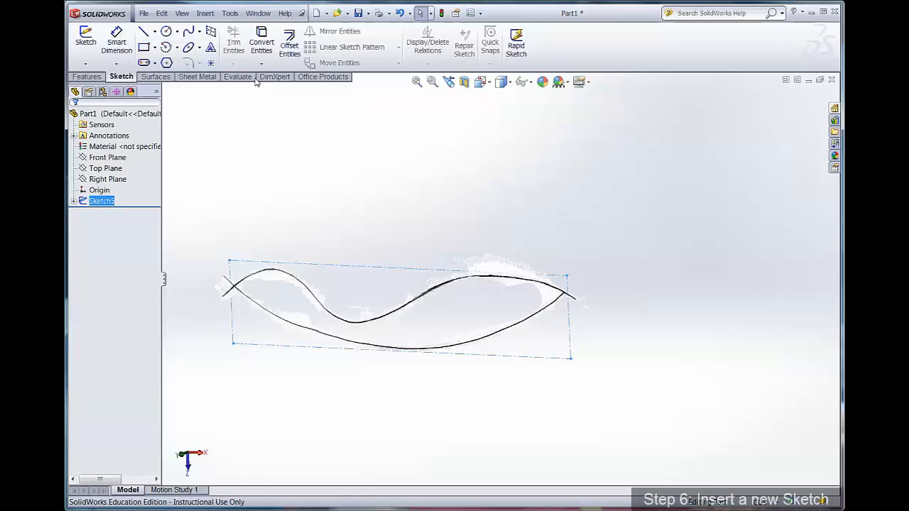
left_click(85, 42)
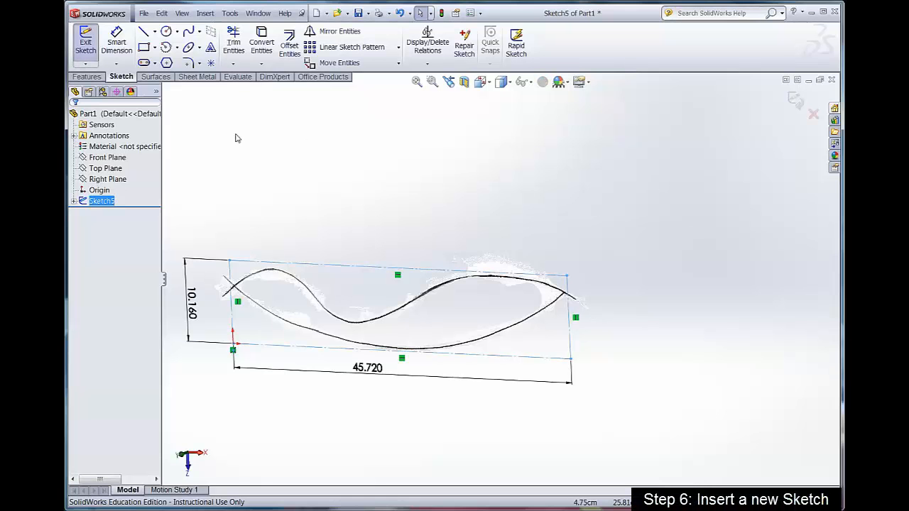
left_click(795, 103)
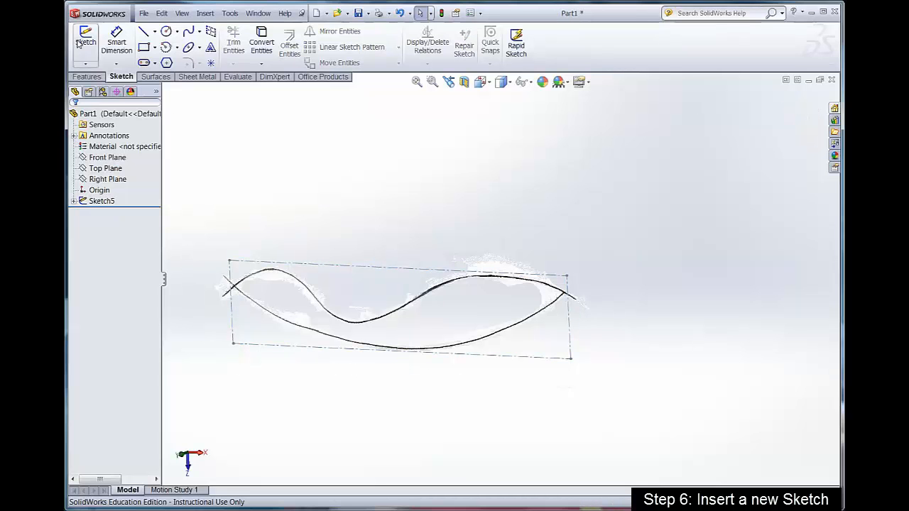
Start a new sketch on the Front Plane.
left_click(105, 168)
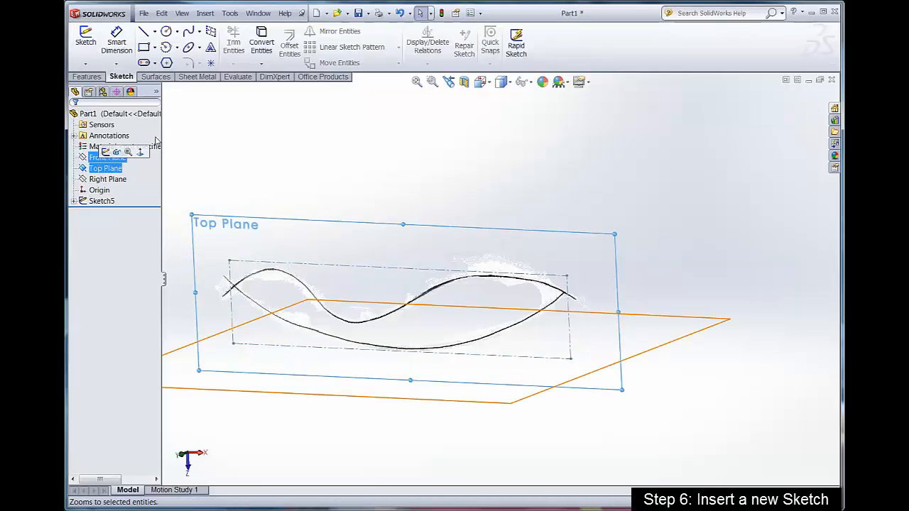
mouse_move(237, 100)
middle_mouse_down()
mouse_move(240, 177)
mouse_move(252, 112)
middle_mouse_up()
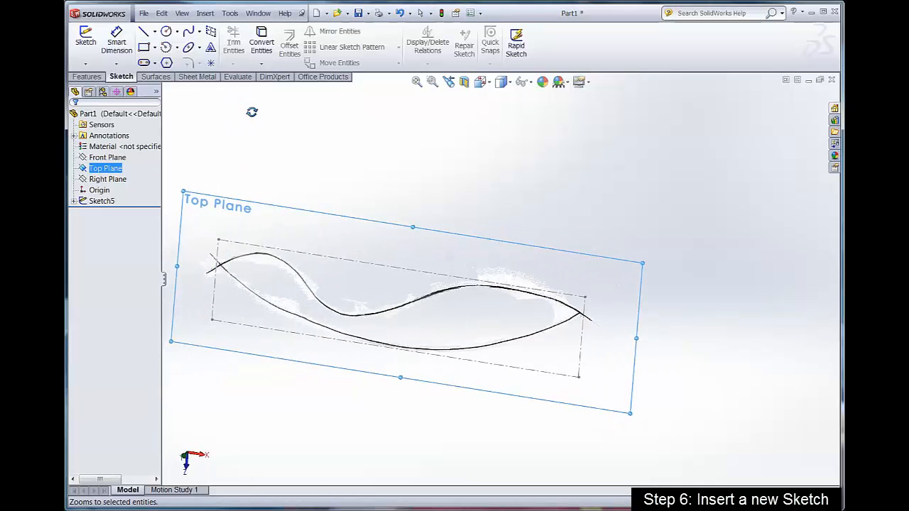
left_click(100, 159)
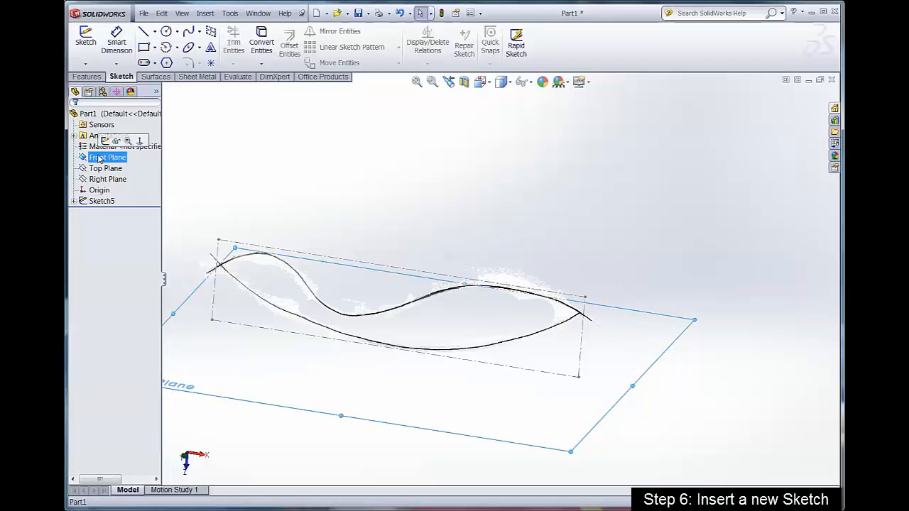
middle_click_drag(229, 149, 229, 211)
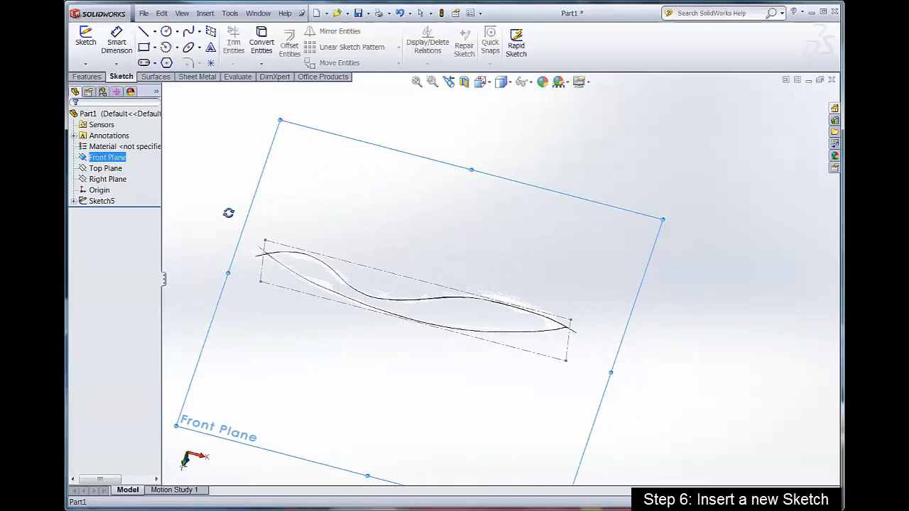
left_click(76, 41)
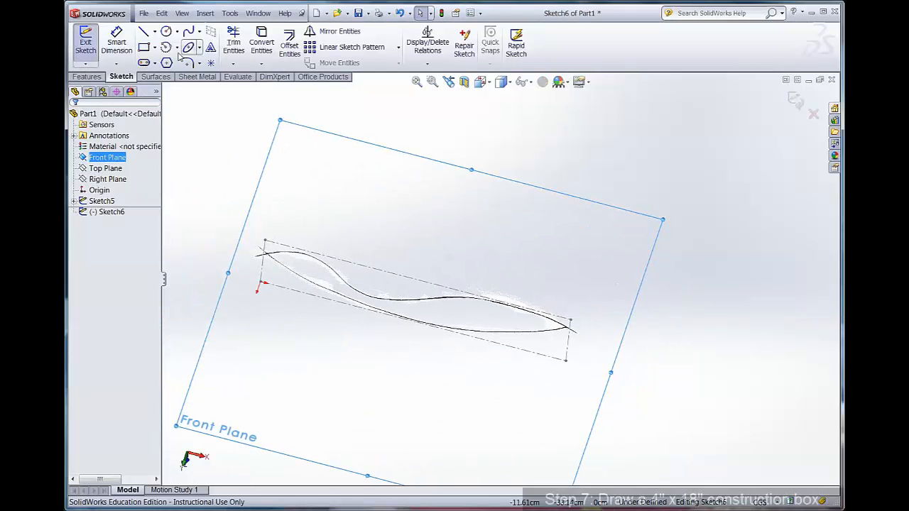
Draw a corner rectangle about 45.72 by 12.74 cm on the Front Plane, starting at the origin.
left_click(144, 46)
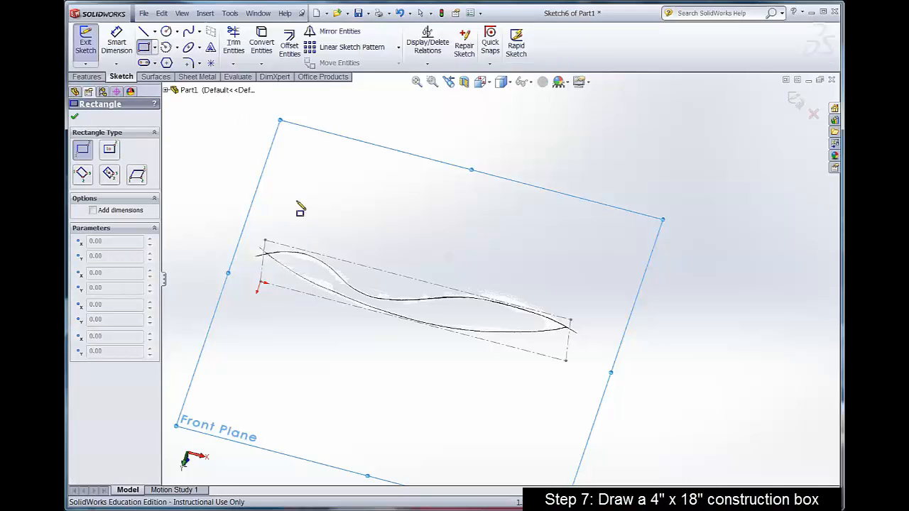
left_click(264, 284)
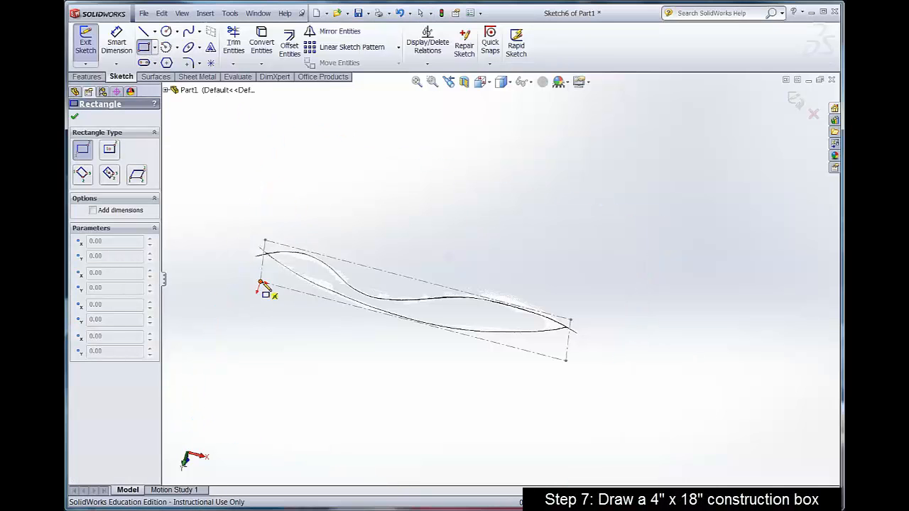
left_click(589, 298)
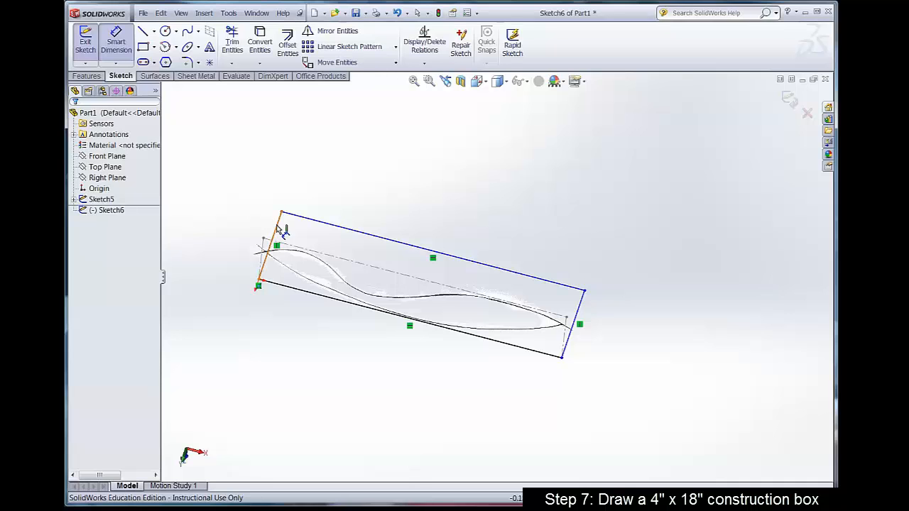
Dimension the rectangle's short side to 4 in and its long side to 18 in.
left_click(280, 230)
left_click(201, 229)
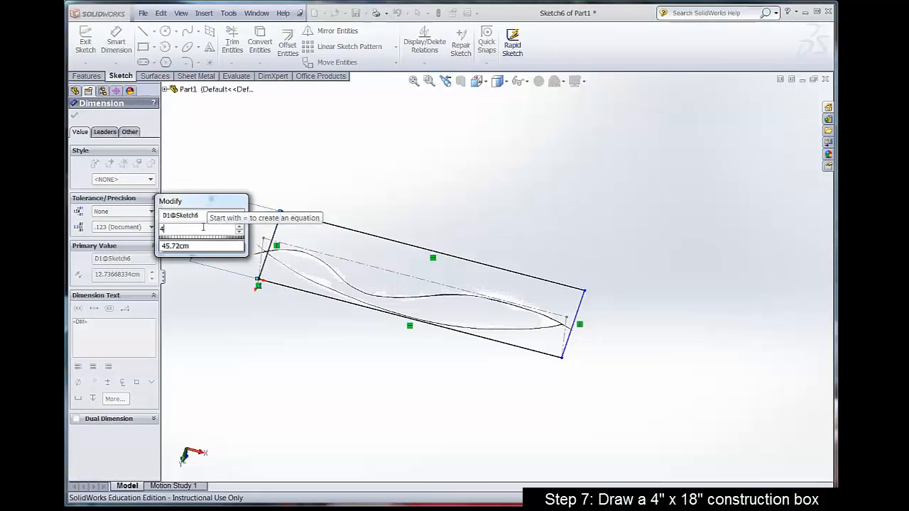
key("Return")
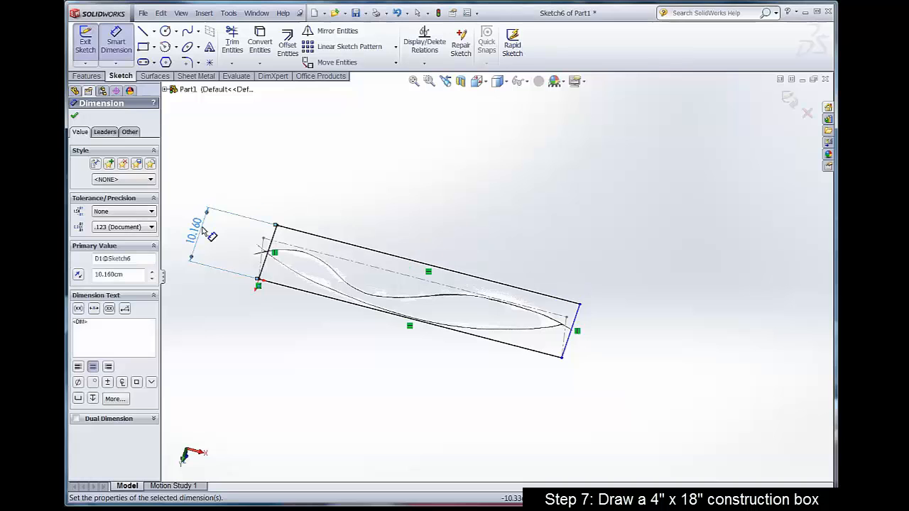
left_click(404, 259)
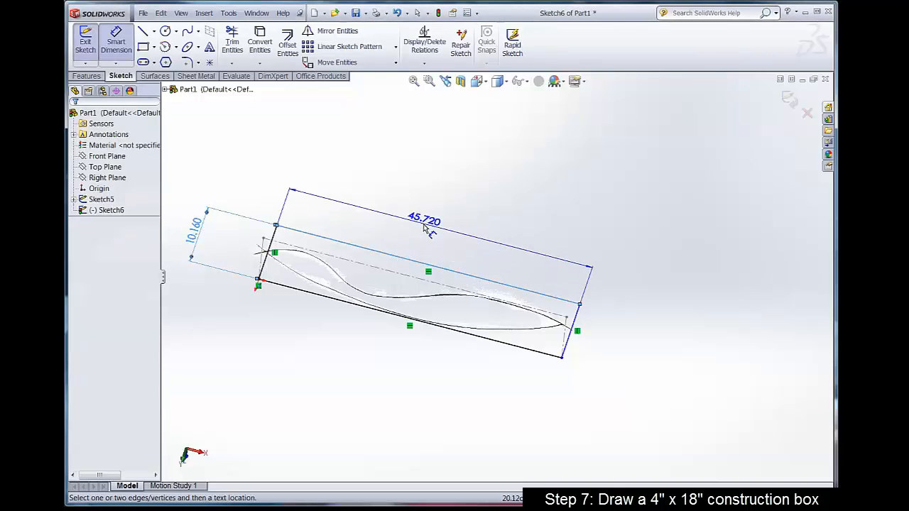
left_click(423, 225)
type("18")
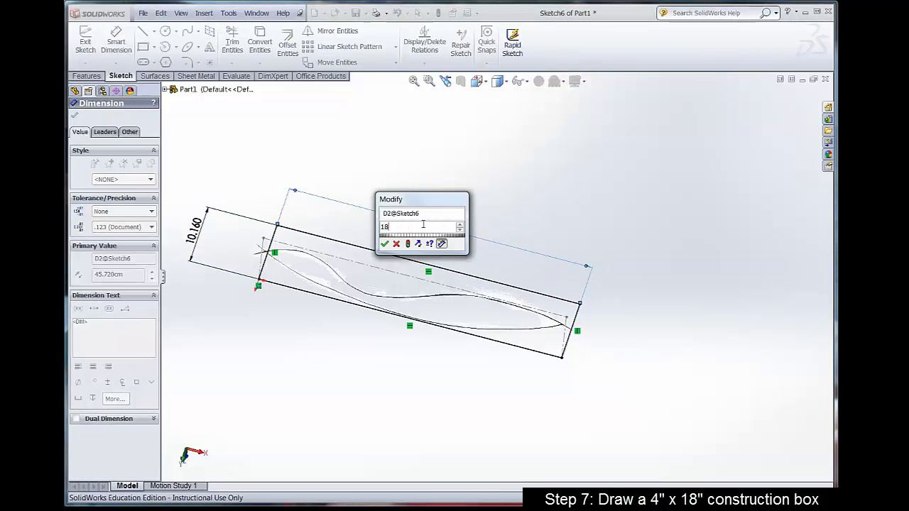
type("in")
key("Return")
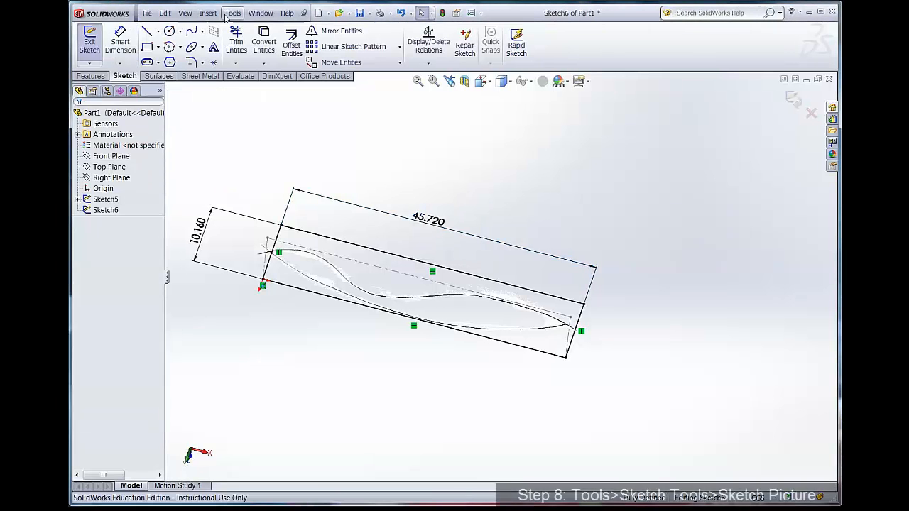
Insert the "topview flowform" JPEG from the Desktop as a sketch picture.
left_click(228, 13)
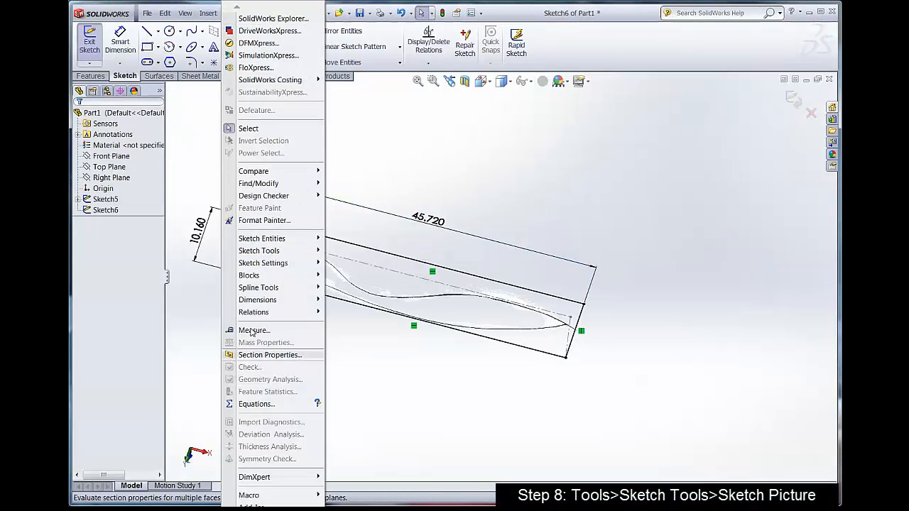
mouse_move(262, 251)
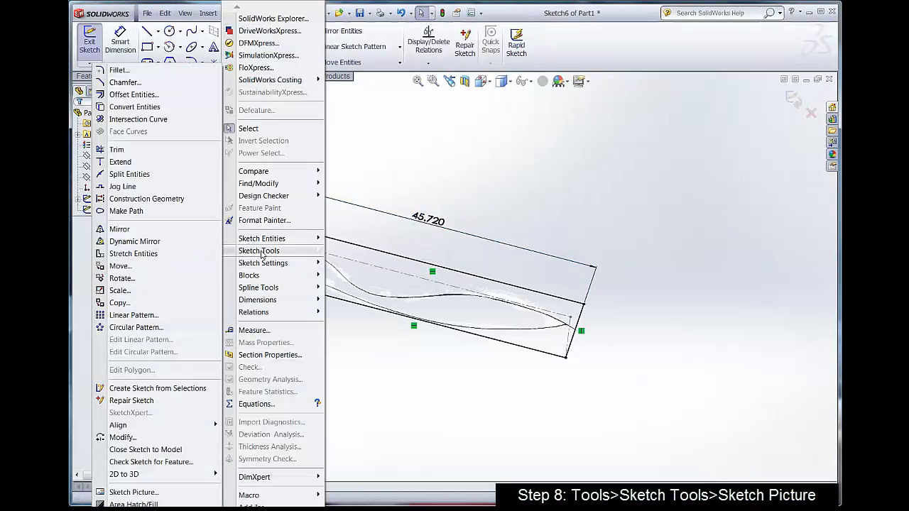
left_click(135, 491)
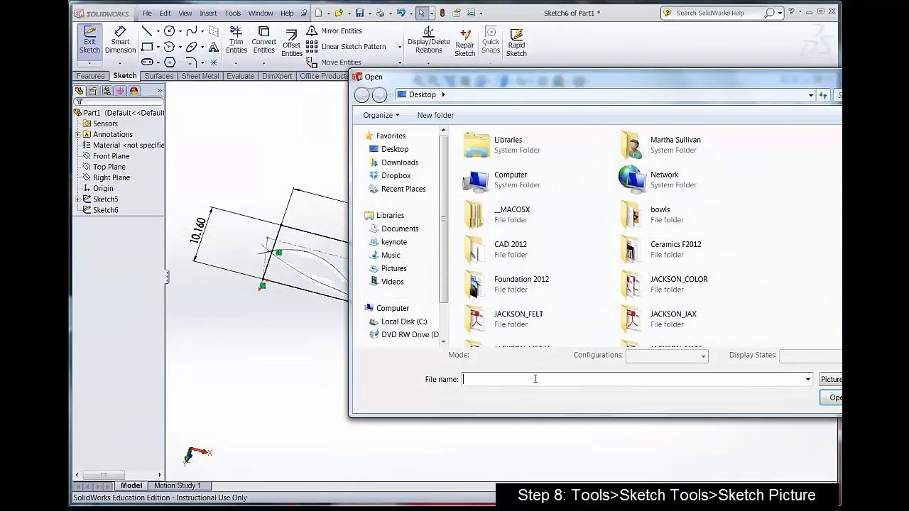
scroll(745, 227, "down", 10)
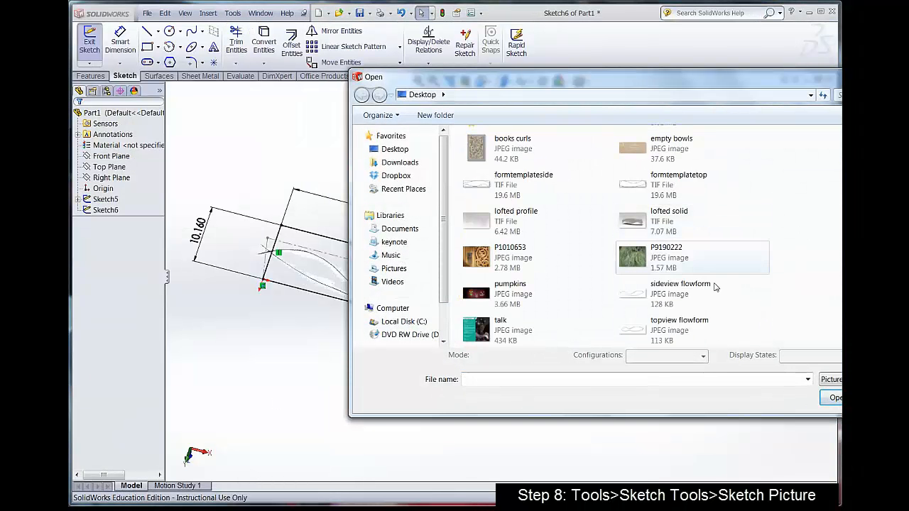
left_click(689, 324)
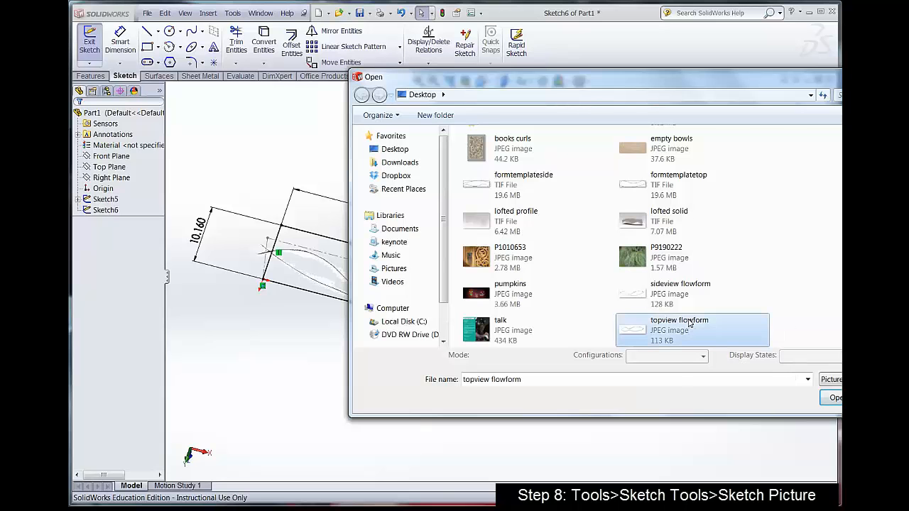
left_click(832, 399)
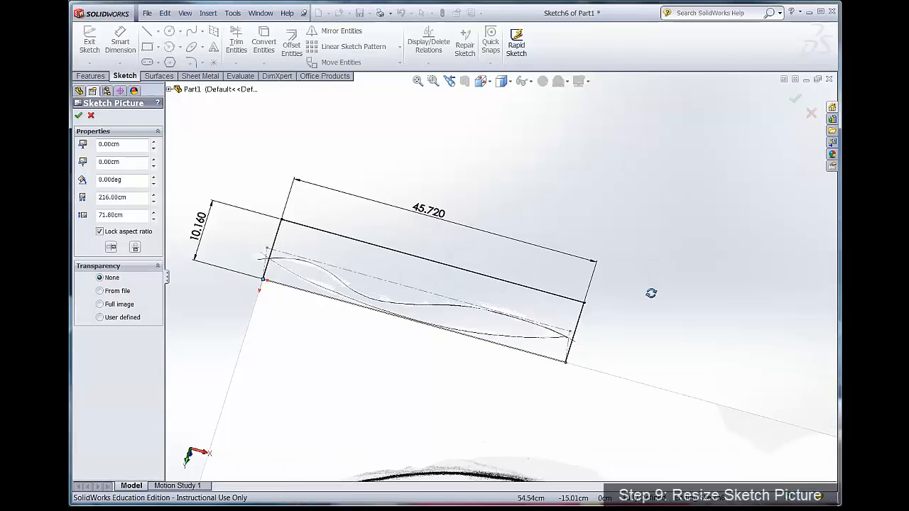
Move the top-view picture over the new rectangle and shrink it to about 69.83 by 23.21 cm.
middle_click_drag(651, 293, 649, 313)
scroll(652, 323, "up", 7)
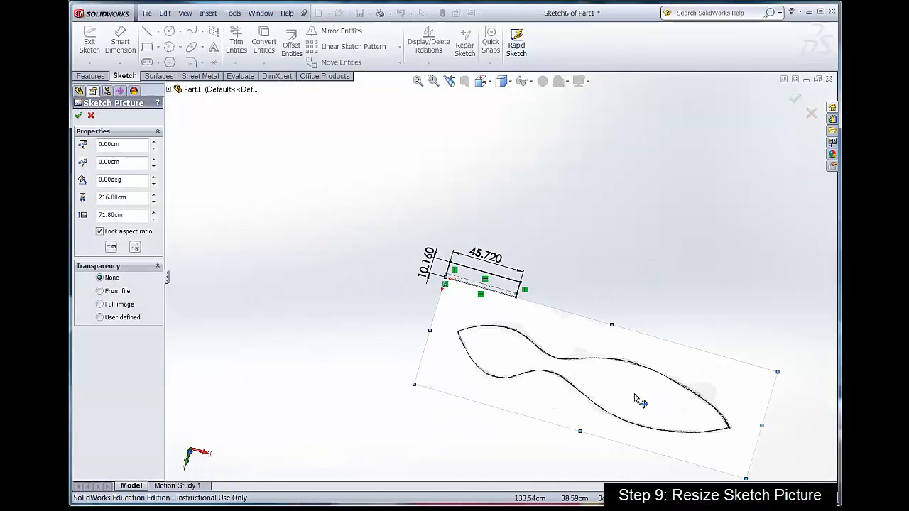
mouse_move(641, 403)
left_mouse_down()
mouse_move(578, 334)
mouse_move(588, 325)
left_mouse_up()
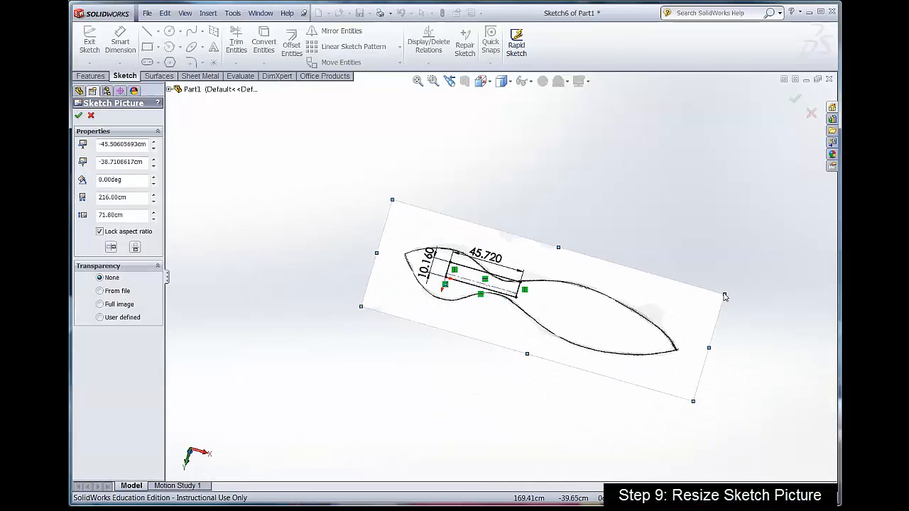
mouse_move(725, 295)
left_mouse_down()
mouse_move(545, 302)
mouse_move(472, 326)
mouse_move(534, 305)
left_mouse_up()
scroll(533, 304, "down", 5)
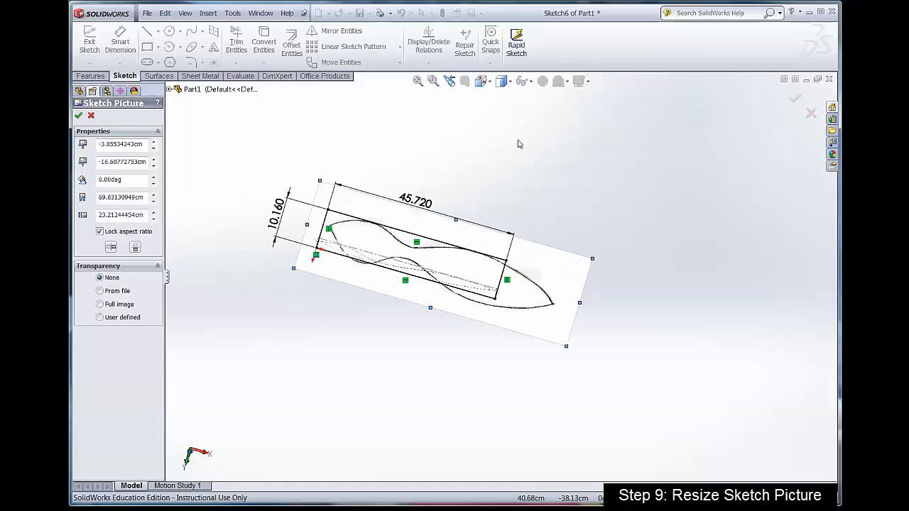
In the Front view, resize the picture to about 53.13 by 17.66 cm and position its outline lengthwise inside the rectangle.
left_click(482, 81)
left_click(547, 131)
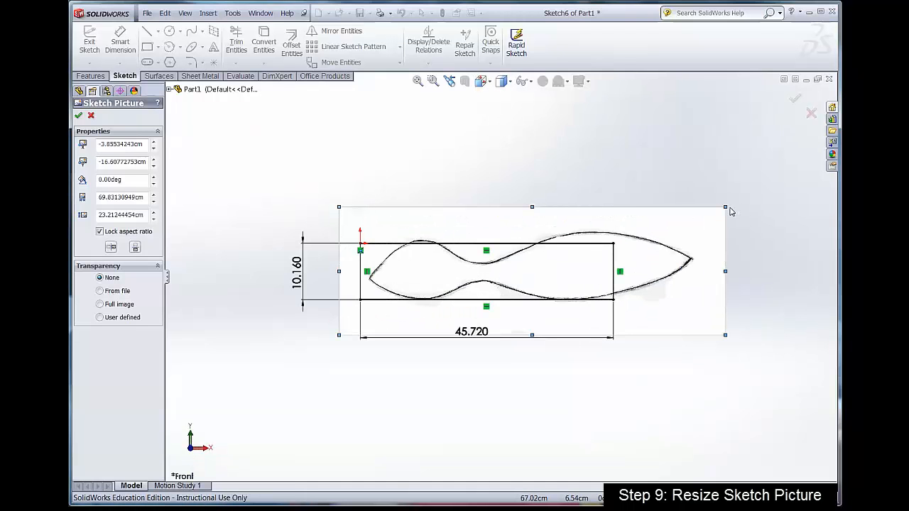
mouse_move(726, 207)
left_mouse_down()
mouse_move(547, 251)
mouse_move(538, 283)
mouse_move(545, 270)
mouse_move(537, 261)
left_mouse_up()
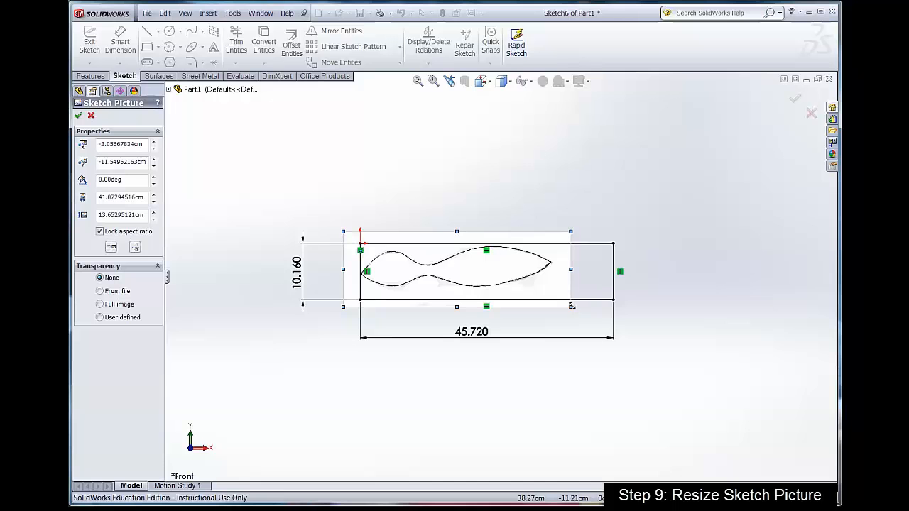
left_click_drag(572, 306, 612, 324)
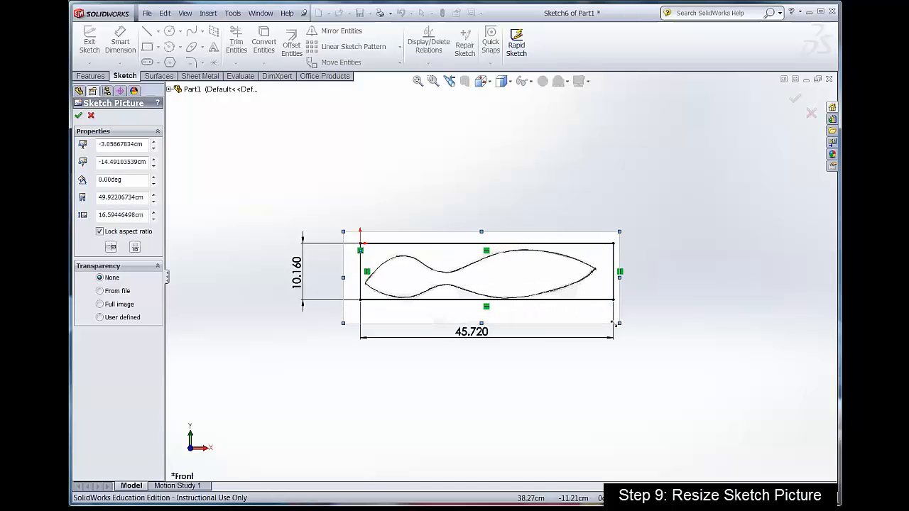
left_click_drag(618, 231, 631, 225)
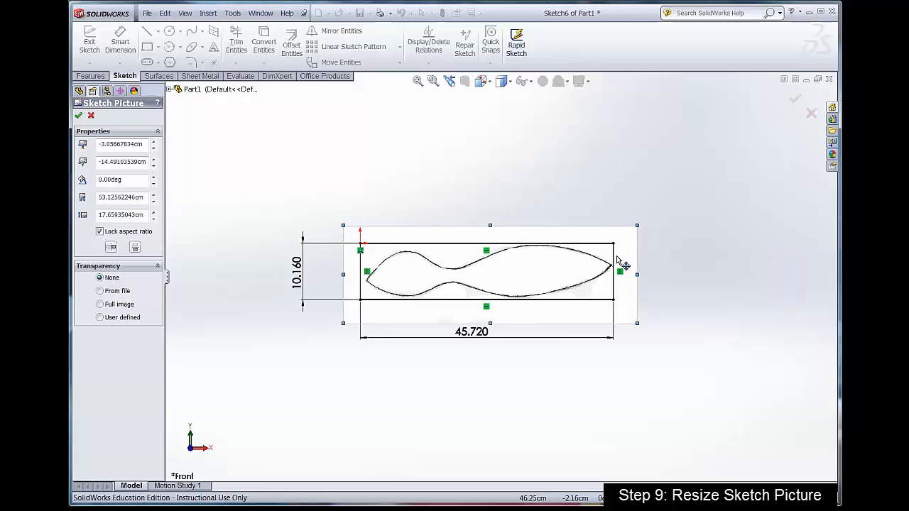
left_click_drag(592, 267, 589, 269)
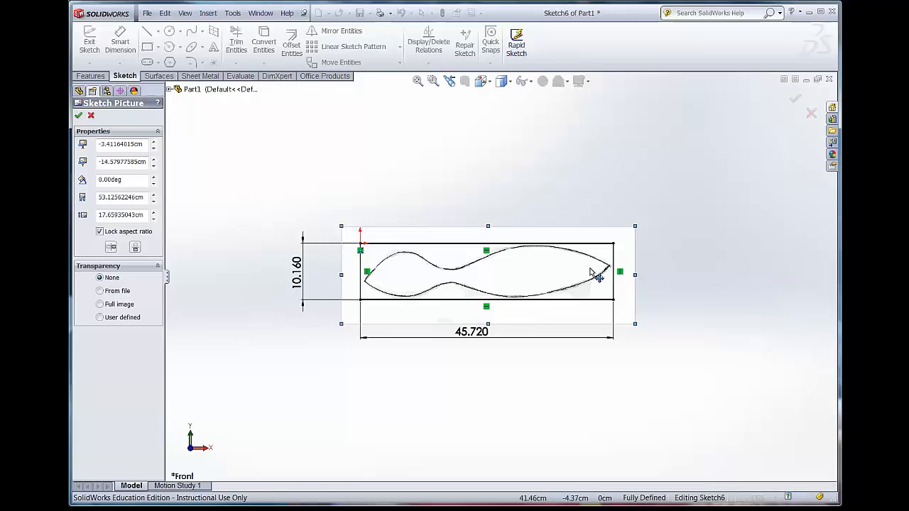
Make the top-view picture's white background transparent with user-defined transparency of 1.00, accept the picture and exit the sketch.
left_click(100, 317)
left_click(408, 275)
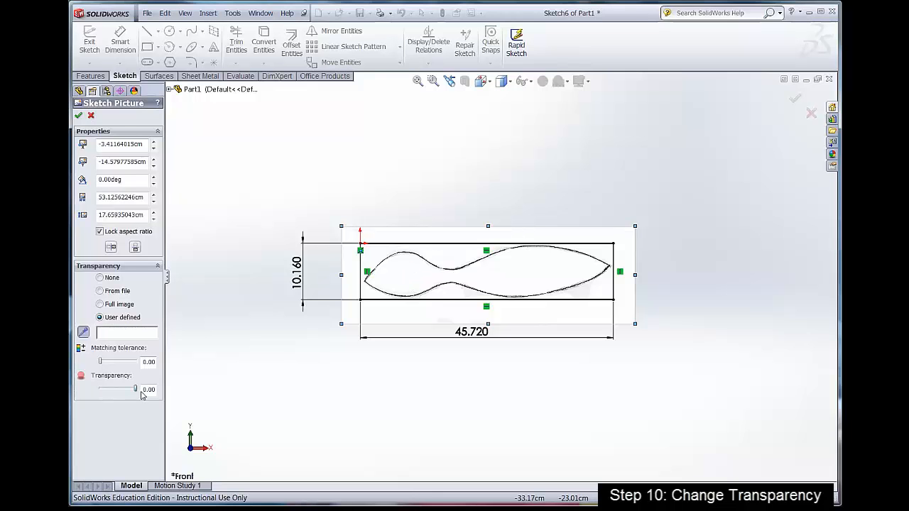
left_click_drag(140, 392, 142, 391)
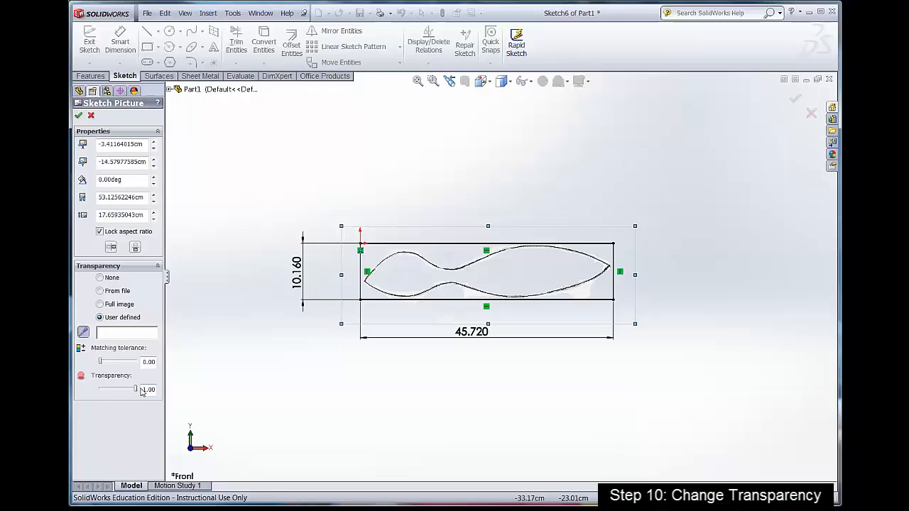
left_click(79, 116)
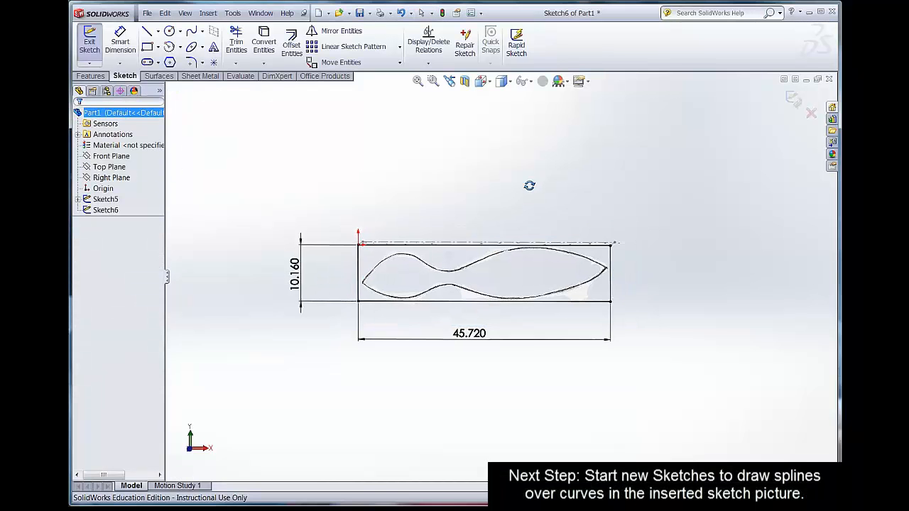
mouse_move(529, 185)
middle_mouse_down()
mouse_move(504, 239)
mouse_move(465, 253)
mouse_move(490, 208)
mouse_move(521, 189)
mouse_move(531, 249)
middle_mouse_up()
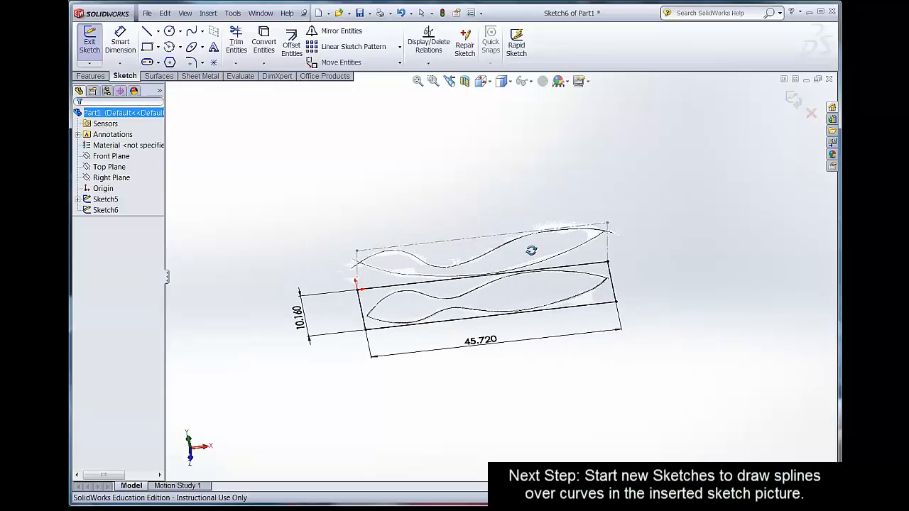
left_click(793, 99)
middle_click_drag(688, 230, 675, 209)
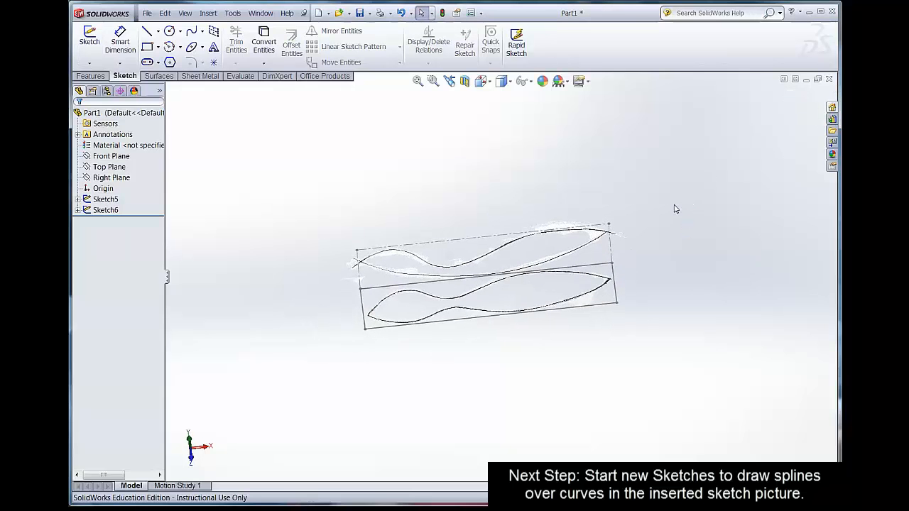